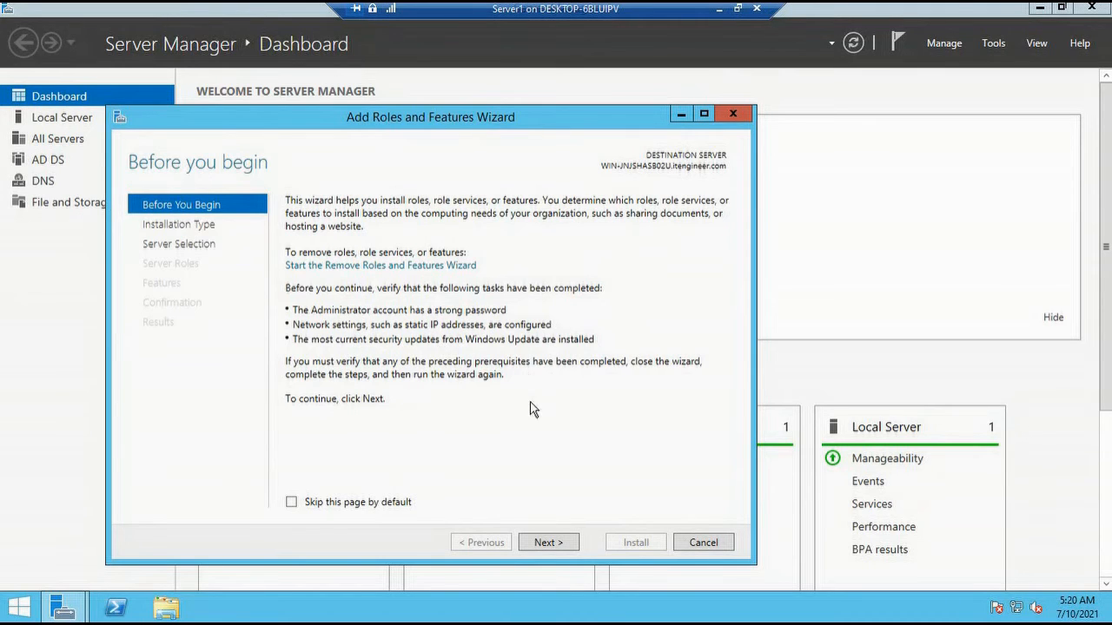
Step: Set up a role-based installation on the pool server and select the DHCP Server role with its management tools
{"action": "left_click", "coordinate": [548, 542]}
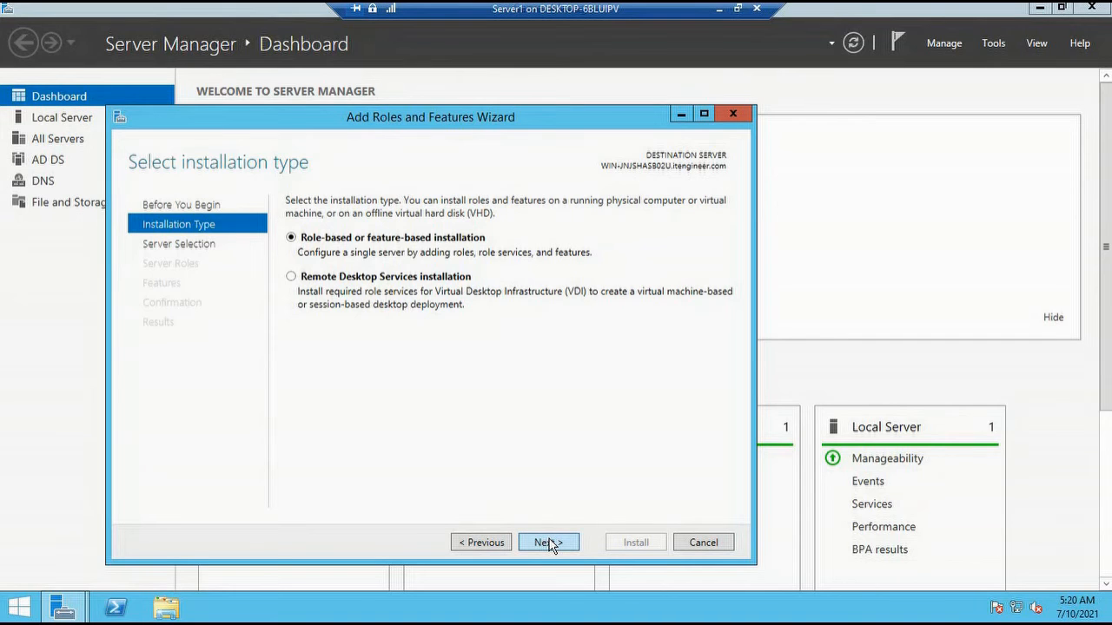
{"action": "left_click", "coordinate": [550, 544]}
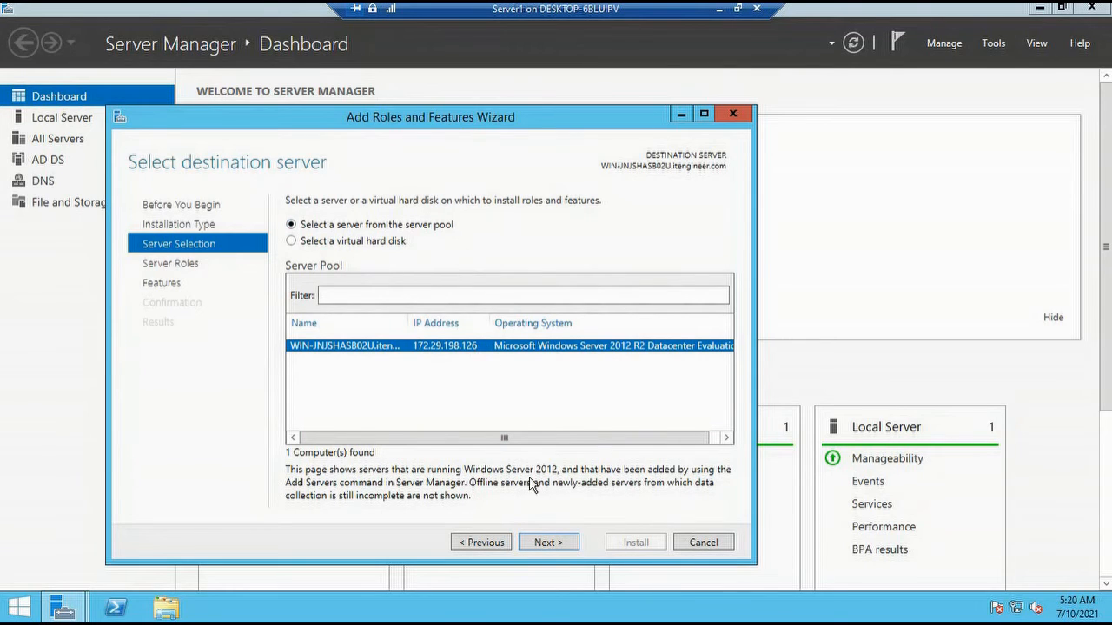
{"action": "left_click", "coordinate": [557, 546]}
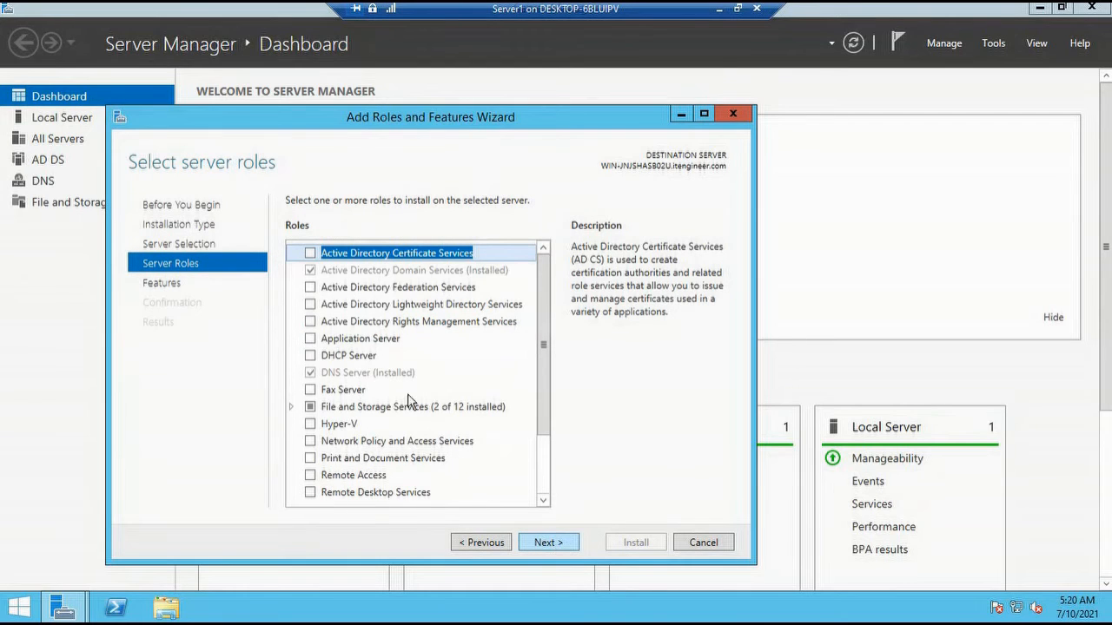
{"action": "left_click", "coordinate": [311, 356]}
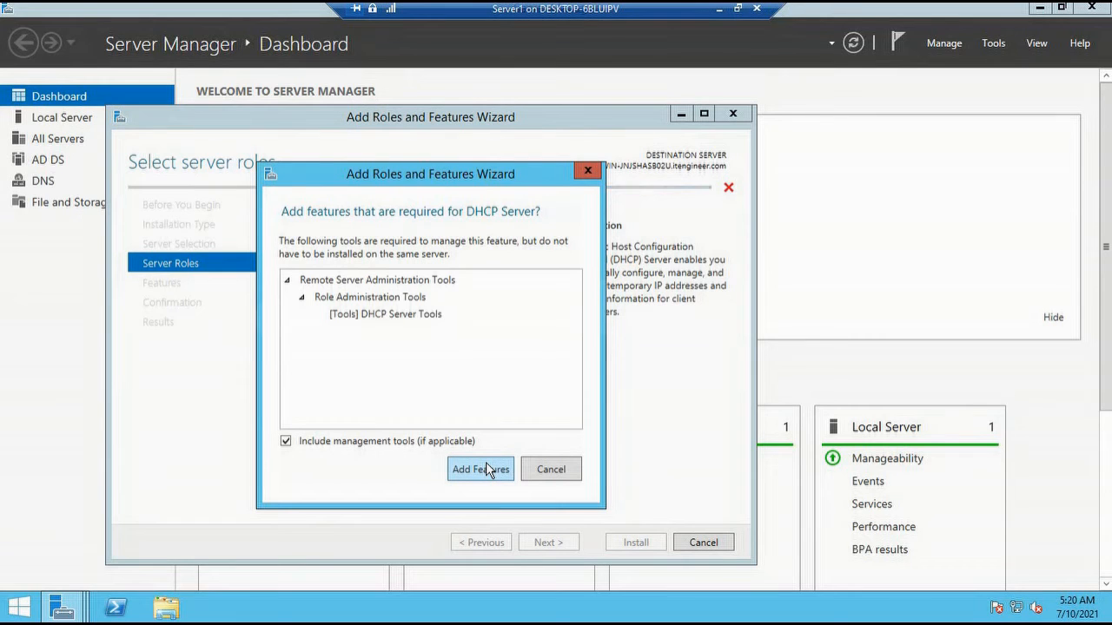
{"action": "left_click", "coordinate": [485, 462]}
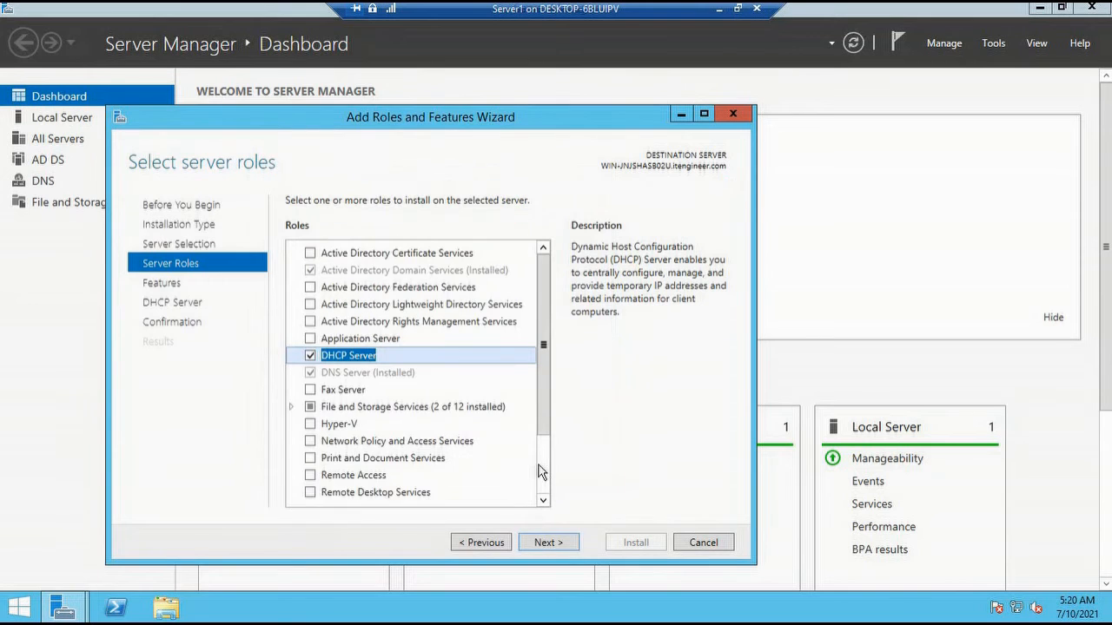
Step: Install the DHCP Server role without extra features and close the wizard when installation finishes
{"action": "left_click", "coordinate": [546, 543]}
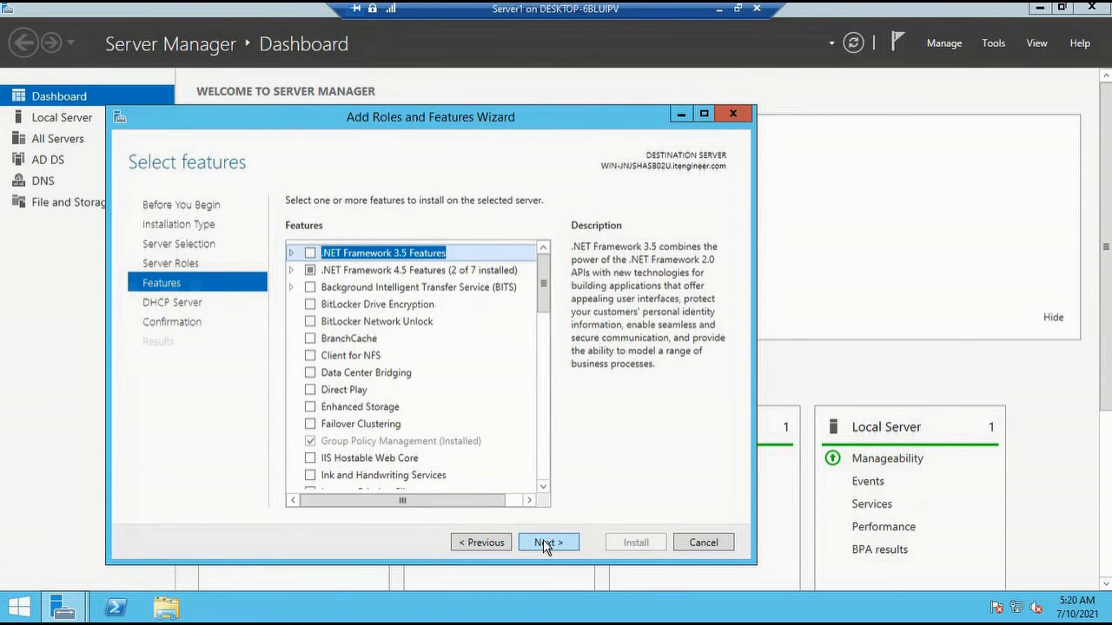
{"action": "left_click", "coordinate": [546, 542]}
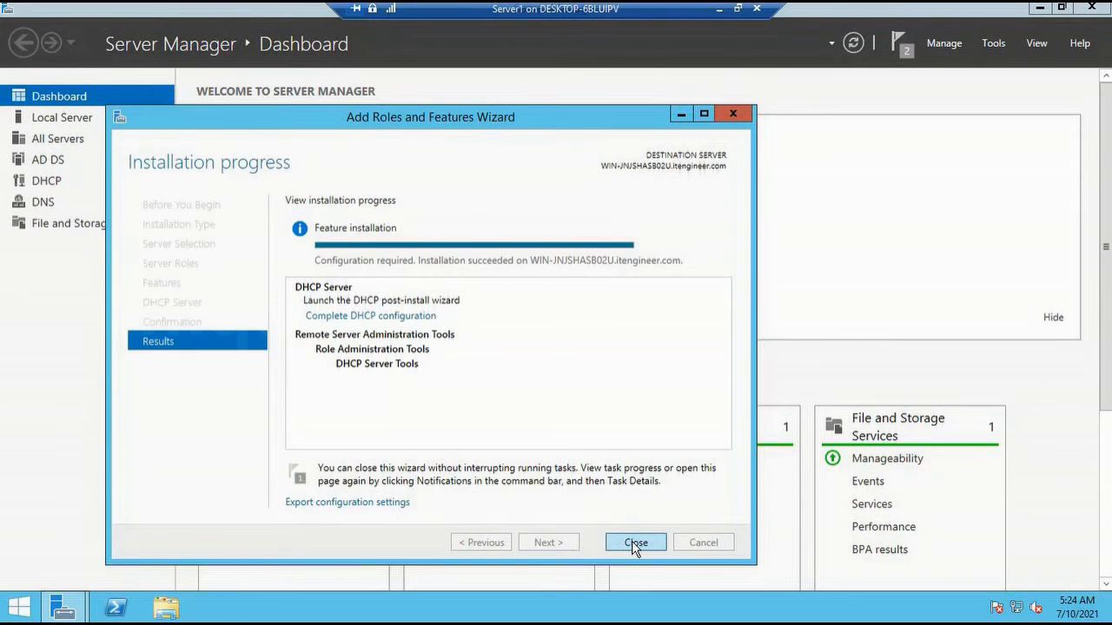
{"action": "left_click", "coordinate": [635, 543]}
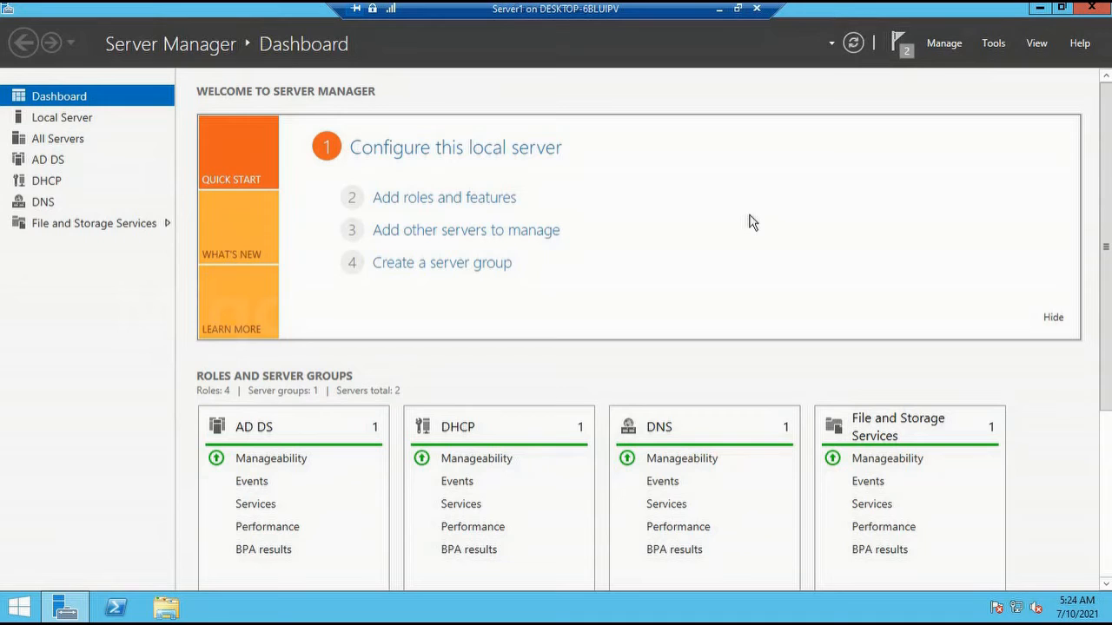
Step: Dismiss the feature installation and post-deployment configuration notifications
{"action": "left_click", "coordinate": [903, 45]}
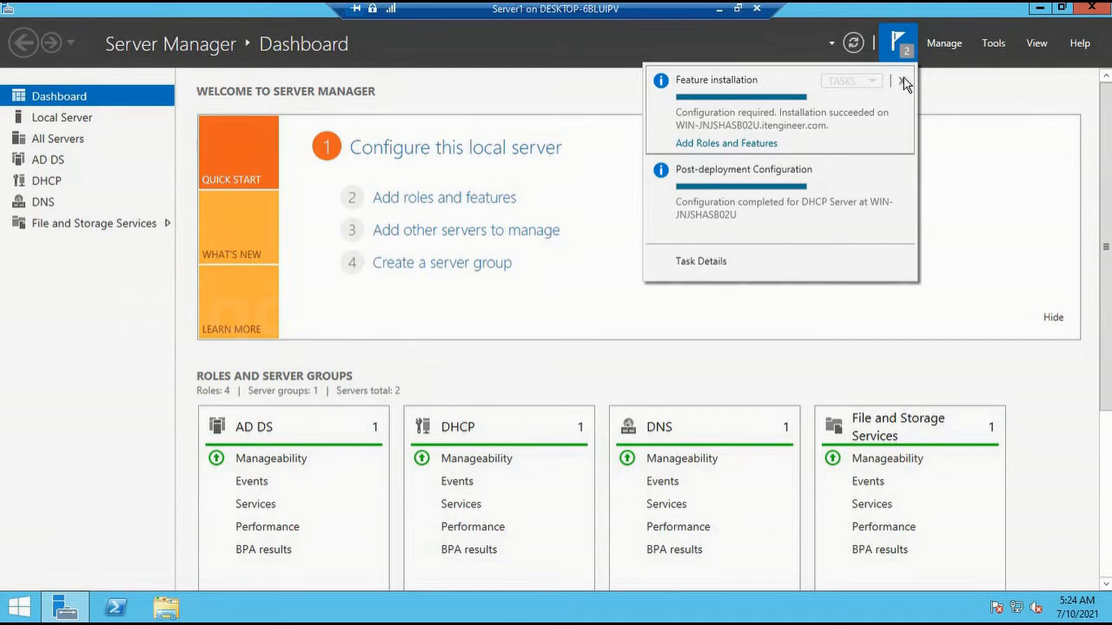
{"action": "left_click", "coordinate": [901, 81]}
{"action": "left_click", "coordinate": [901, 81]}
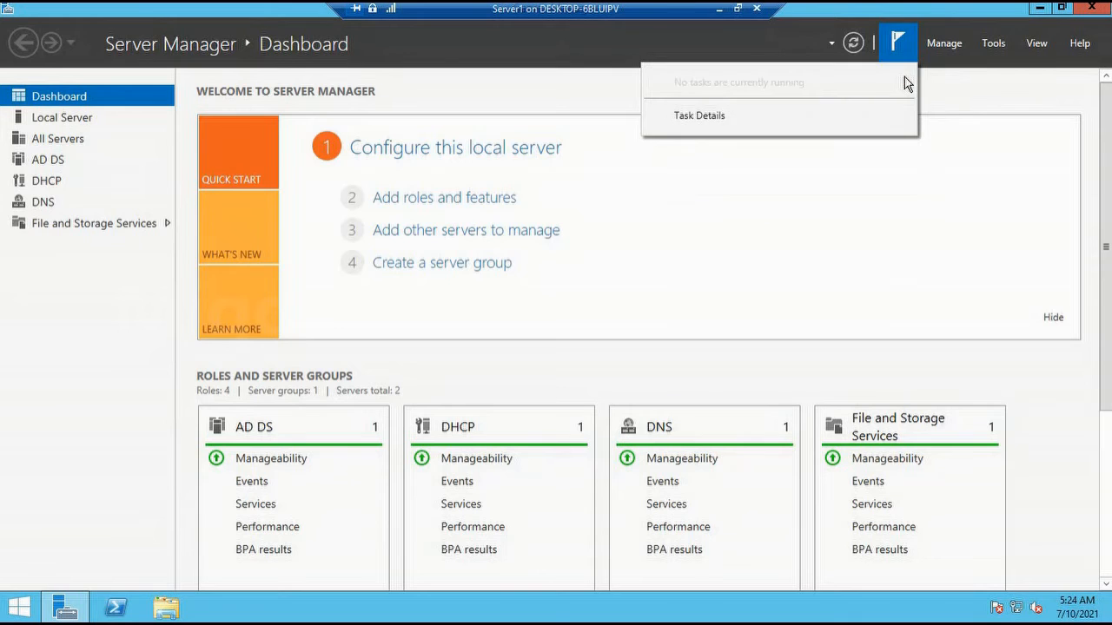
Step: Open the DHCP management console, expand the server's IPv4 node and make the console tree wider
{"action": "left_click", "coordinate": [995, 45]}
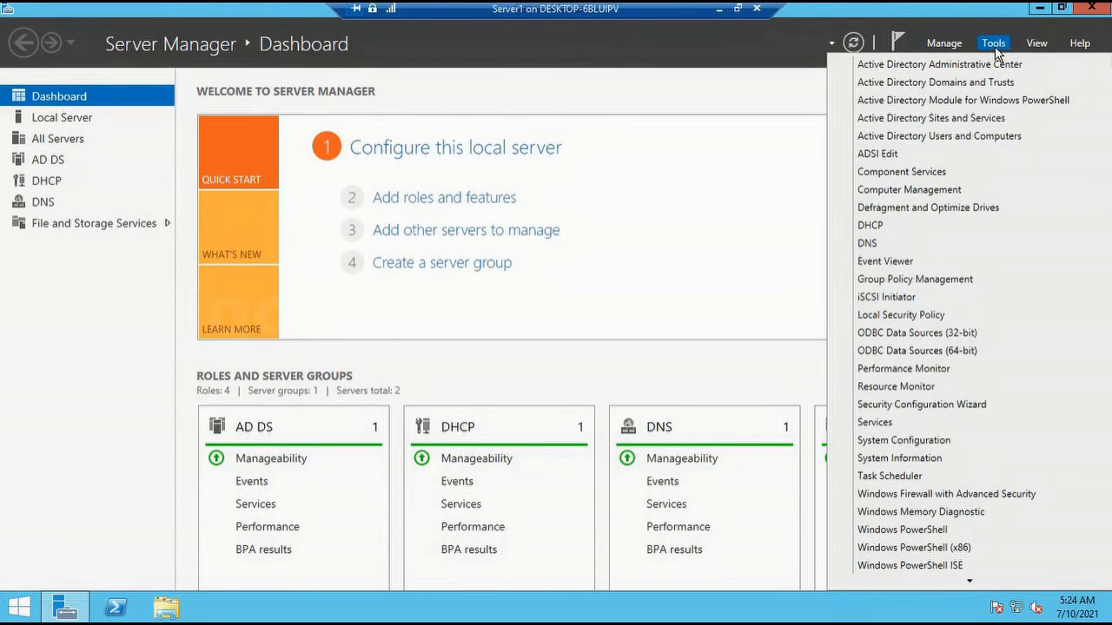
{"action": "left_click", "coordinate": [901, 229]}
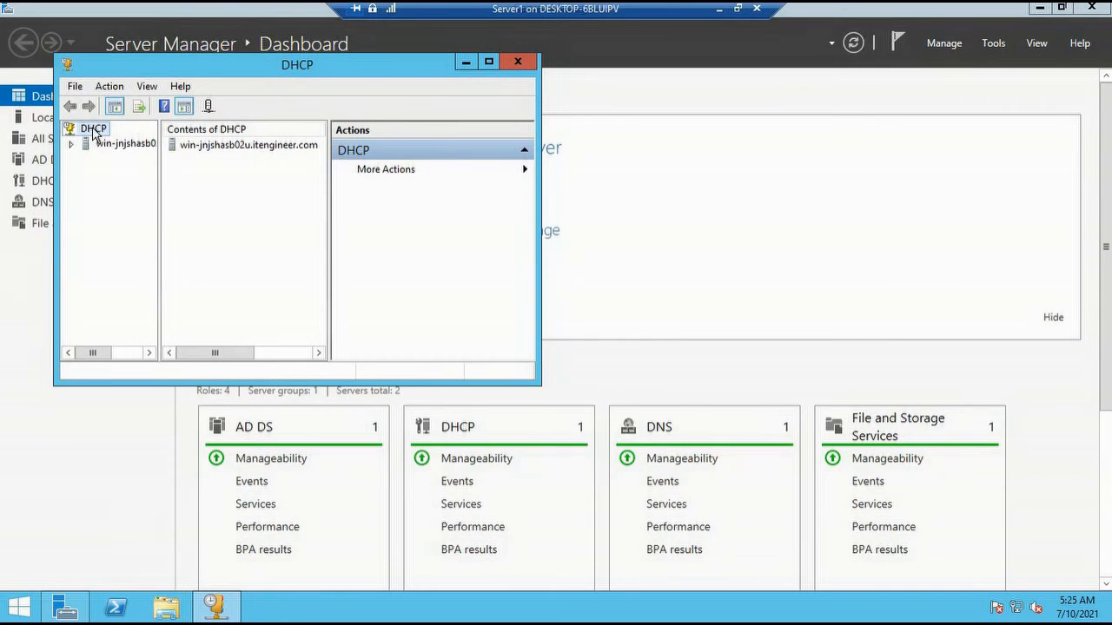
{"action": "left_click", "coordinate": [71, 144]}
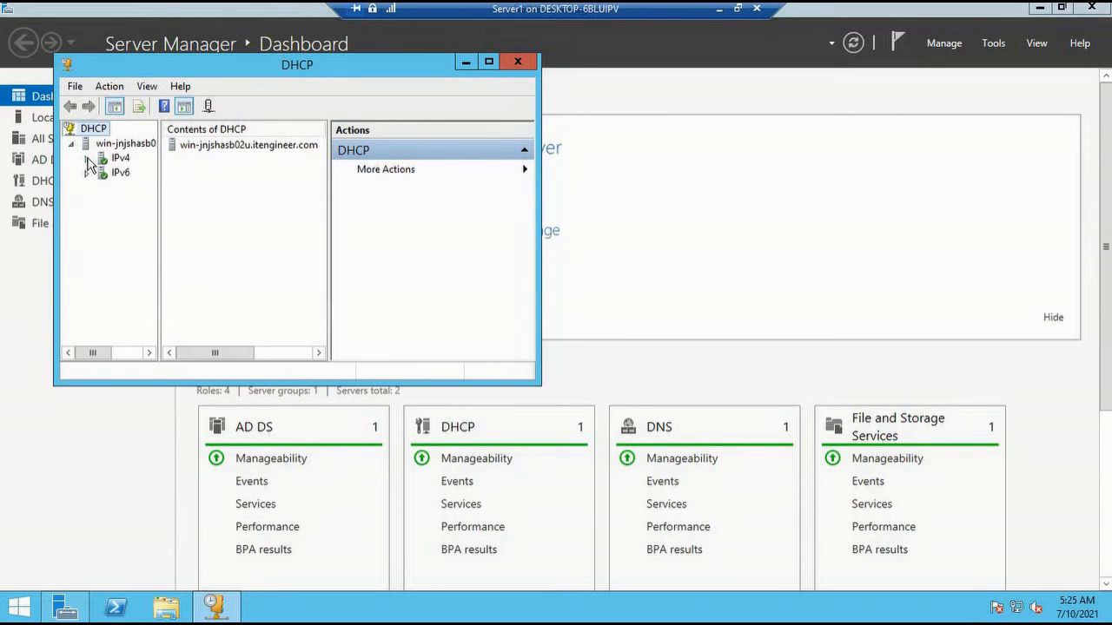
{"action": "left_click", "coordinate": [87, 161]}
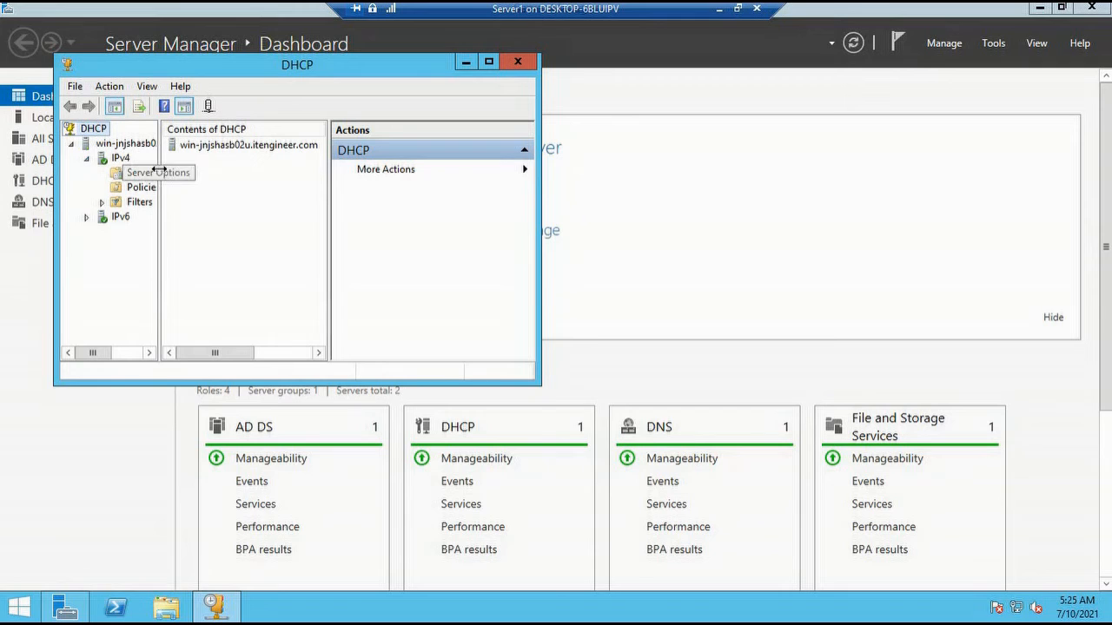
{"action": "left_click_drag", "start_coordinate": [159, 172], "coordinate": [221, 172]}
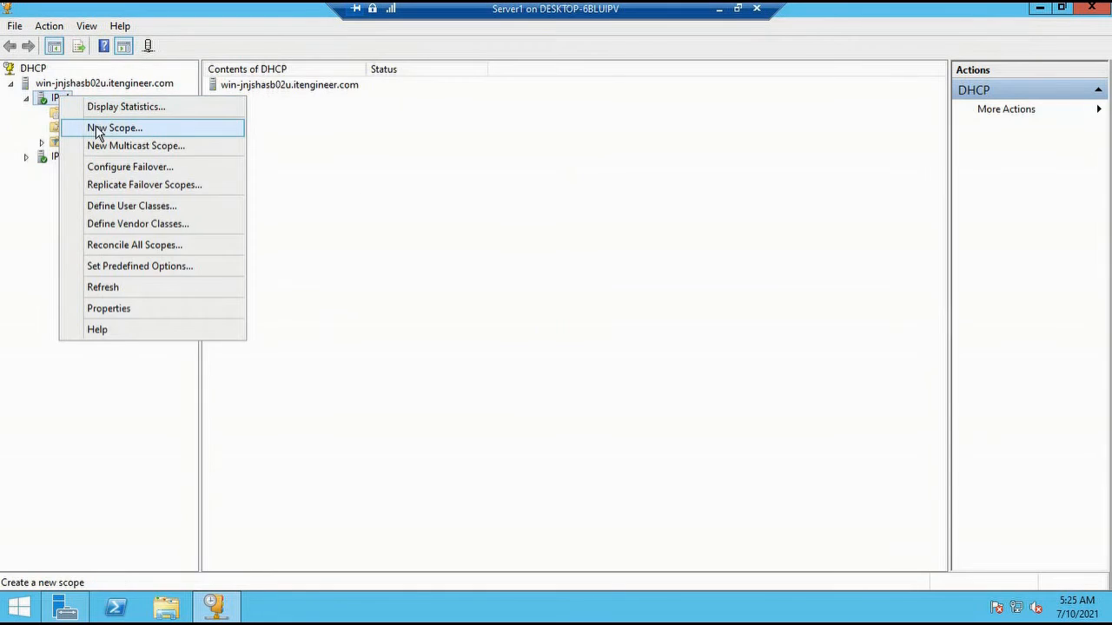
Step: Start a new IPv4 scope named "Computer Lab" with the description "Computer Lab for High School Students"
{"action": "left_click", "coordinate": [108, 130]}
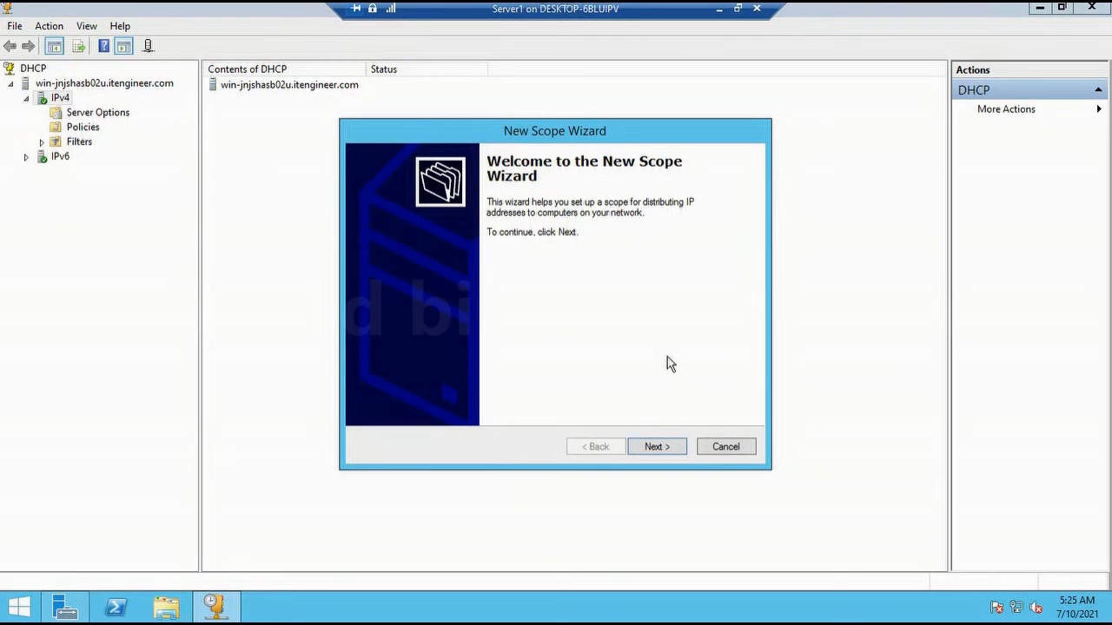
{"action": "left_click", "coordinate": [669, 447]}
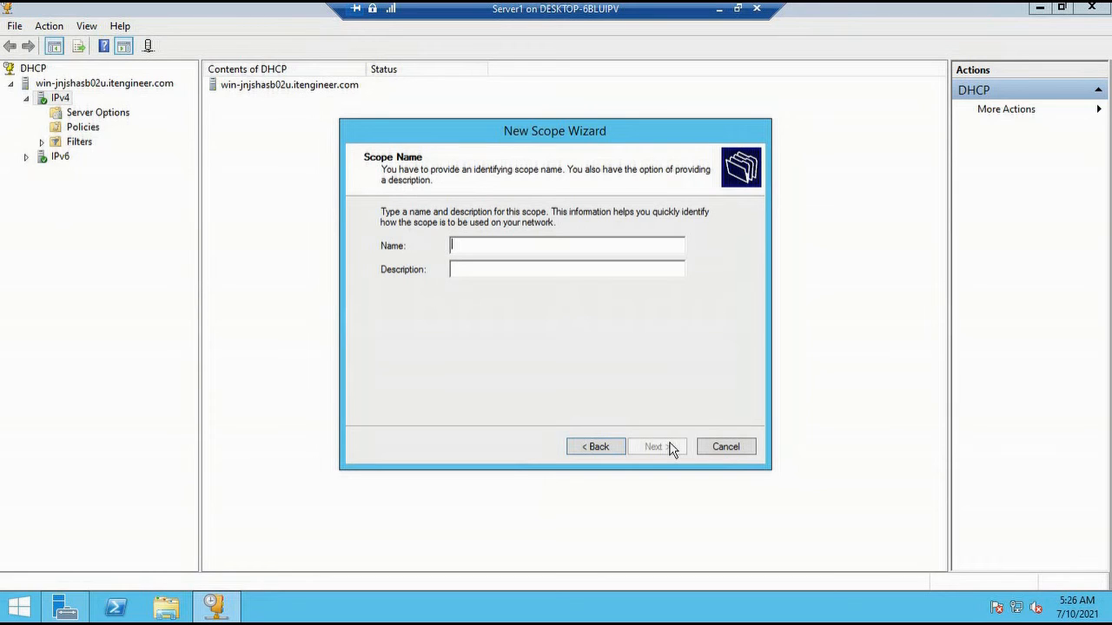
{"action": "type", "text": "Computer Lab"}
{"action": "key", "text": "Tab"}
{"action": "type", "text": "Computer Lab for High School Students"}
{"action": "left_click", "coordinate": [645, 448]}
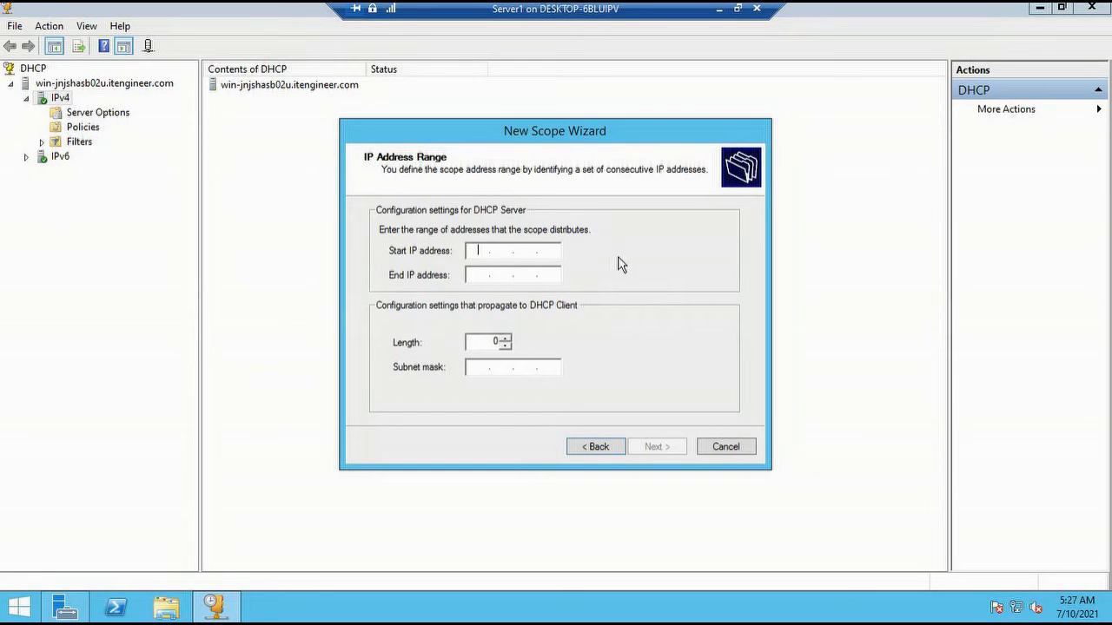
Step: Set the scope's address range from 192.168.1.1 to 192.168.1.20 with the 255.255.255.0 subnet mask
{"action": "type", "text": "192.168.1.1"}
{"action": "key", "text": "Tab"}
{"action": "type", "text": "192.168.1.20"}
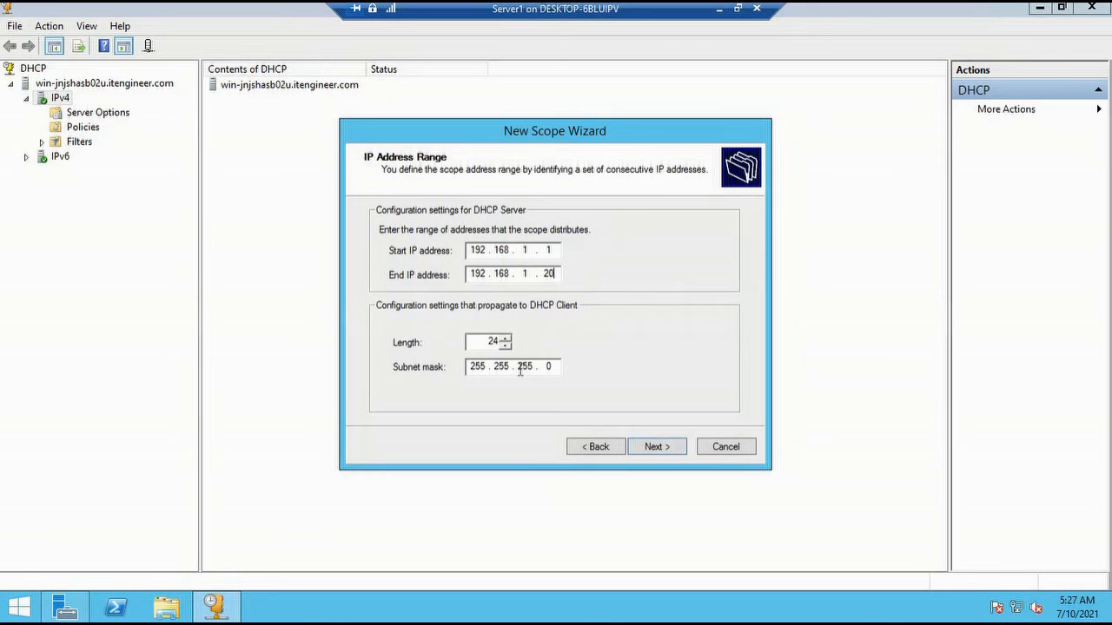
{"action": "left_click", "coordinate": [657, 450]}
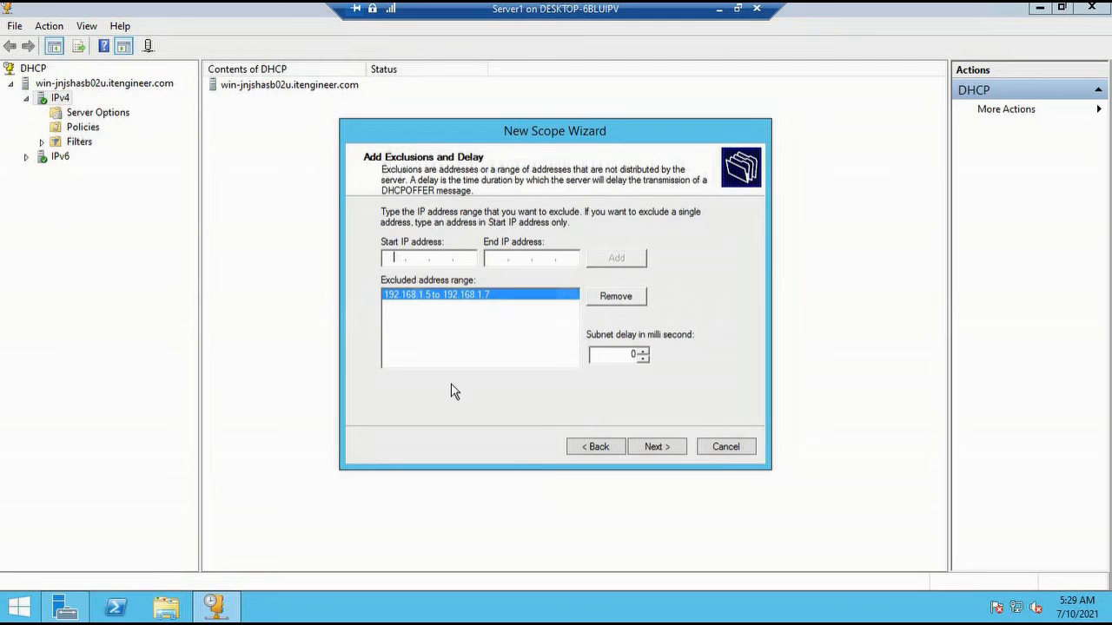
Step: Exclude 192.168.1.5 to 192.168.1.7 from distribution and keep the default lease duration
{"action": "left_click", "coordinate": [657, 448]}
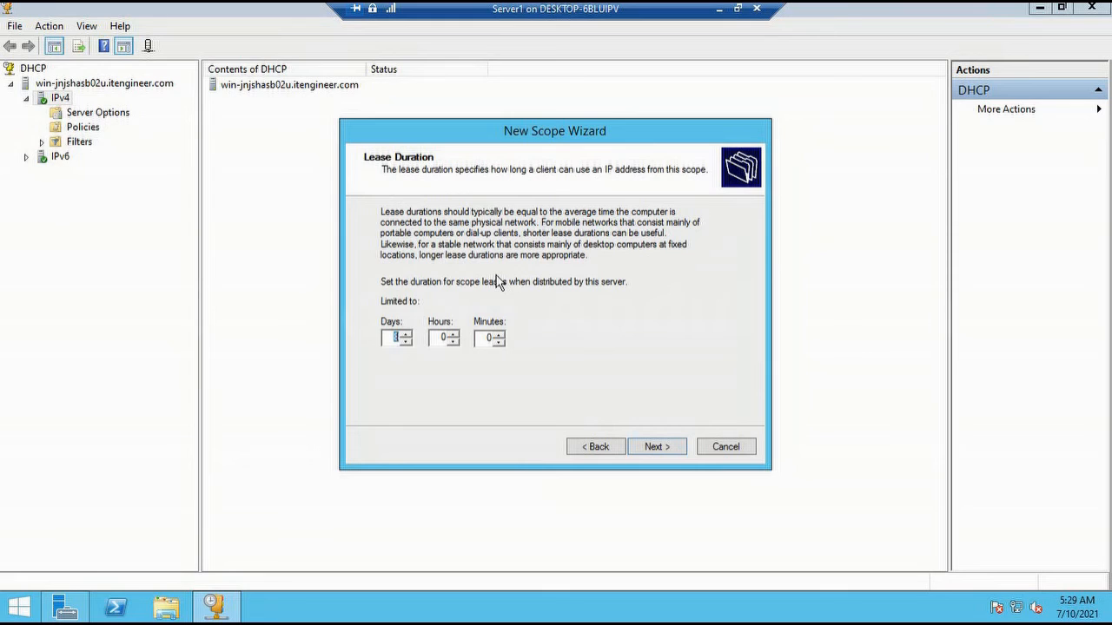
{"action": "key", "text": "Return"}
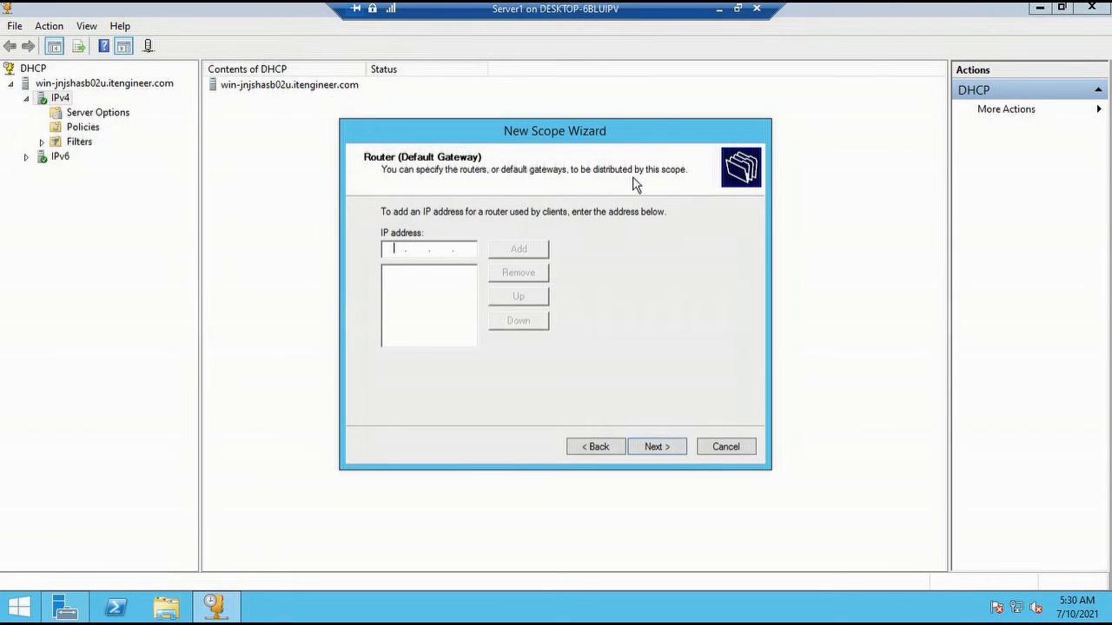
Step: Add 192.168.1.25 as the scope's router (default gateway)
{"action": "left_click", "coordinate": [391, 249]}
{"action": "type", "text": "192 . 168 . 1 . 25"}
{"action": "left_click", "coordinate": [657, 446]}
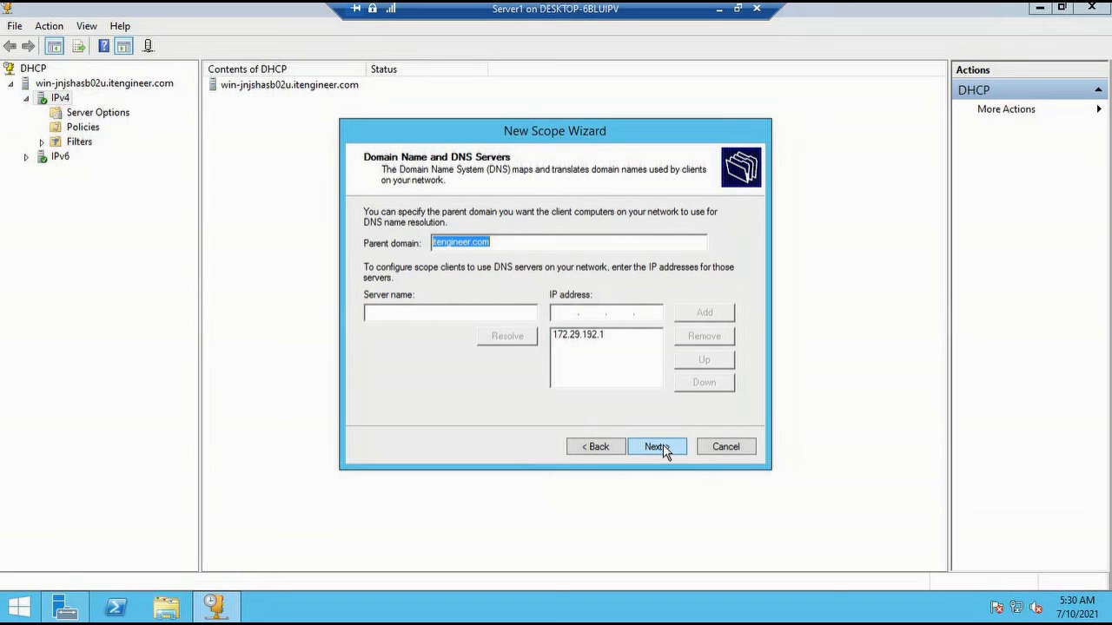
{"action": "left_click", "coordinate": [619, 449]}
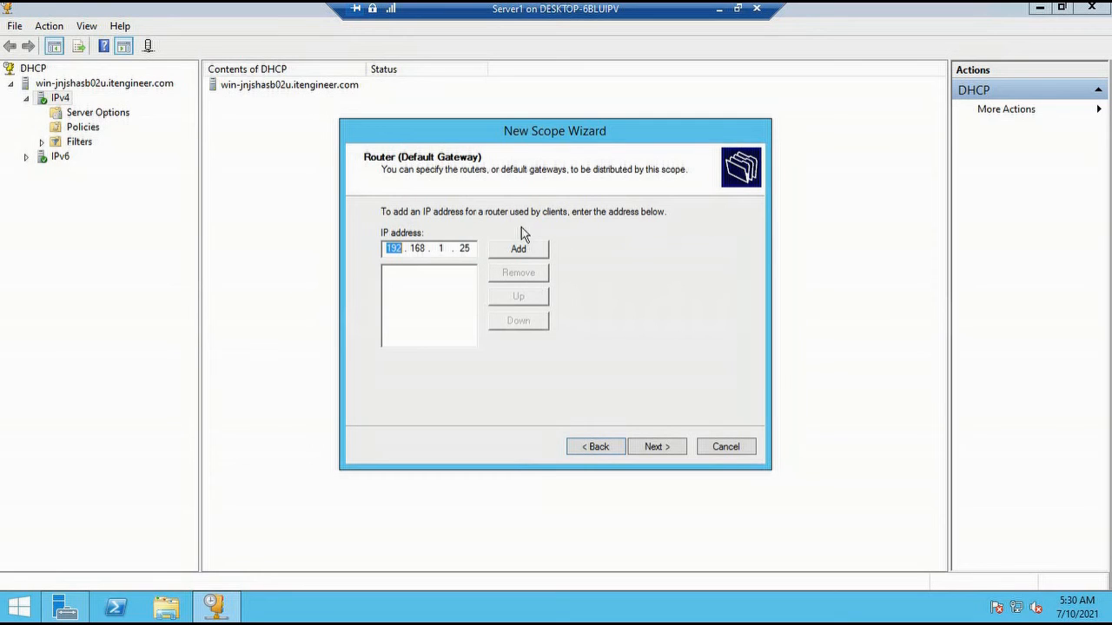
{"action": "left_click", "coordinate": [520, 251]}
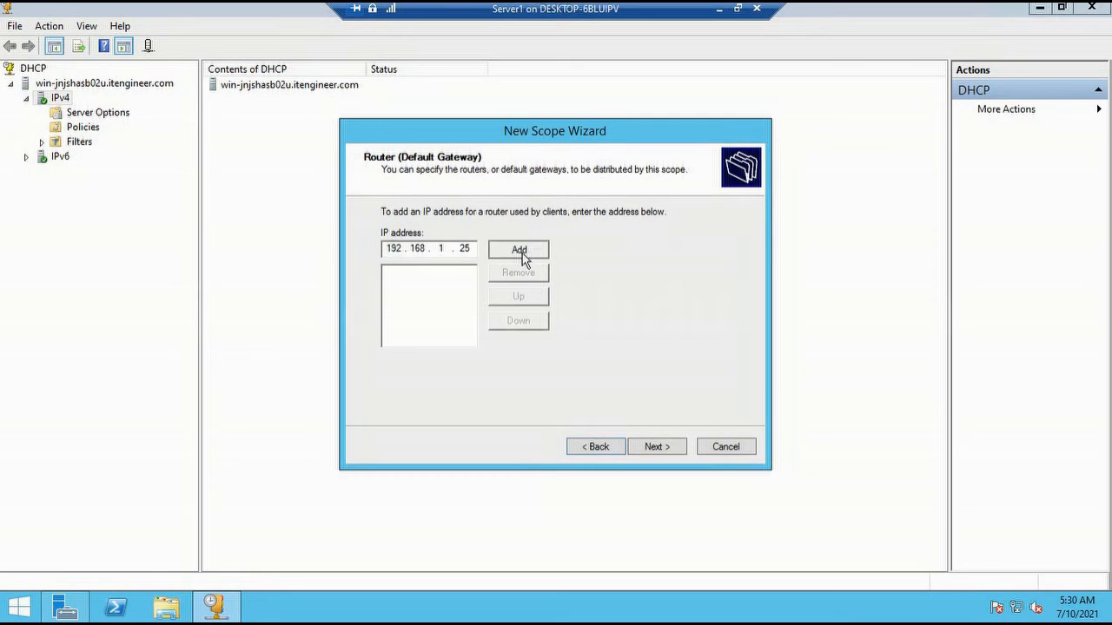
{"action": "left_click", "coordinate": [653, 448]}
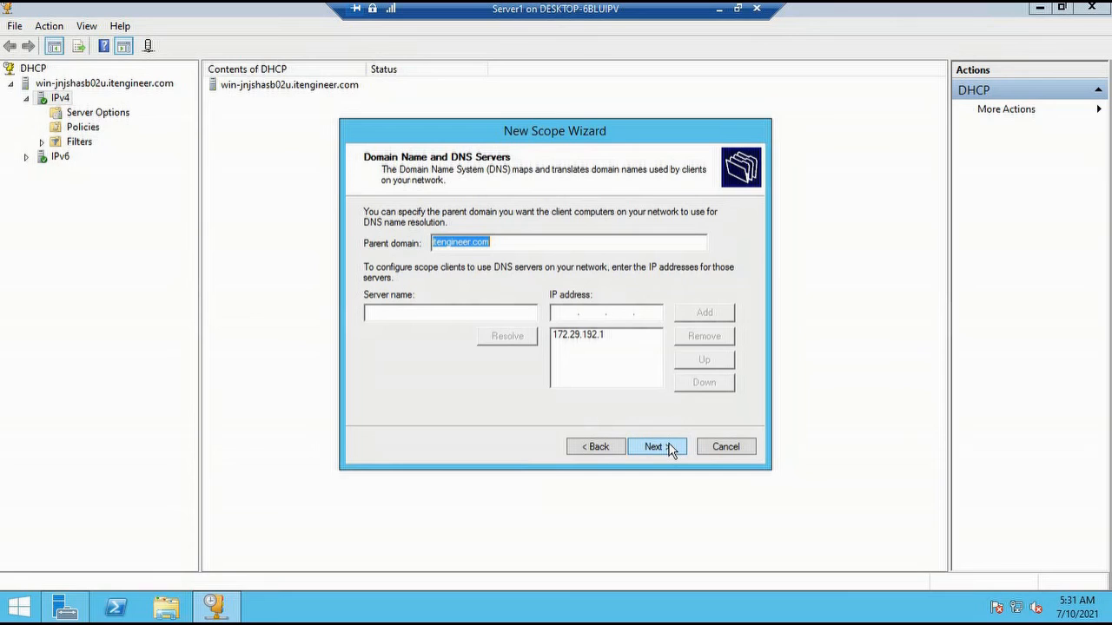
Step: Accept the suggested domain and DNS server without any WINS server, and finish the scope with immediate activation
{"action": "left_click", "coordinate": [647, 340]}
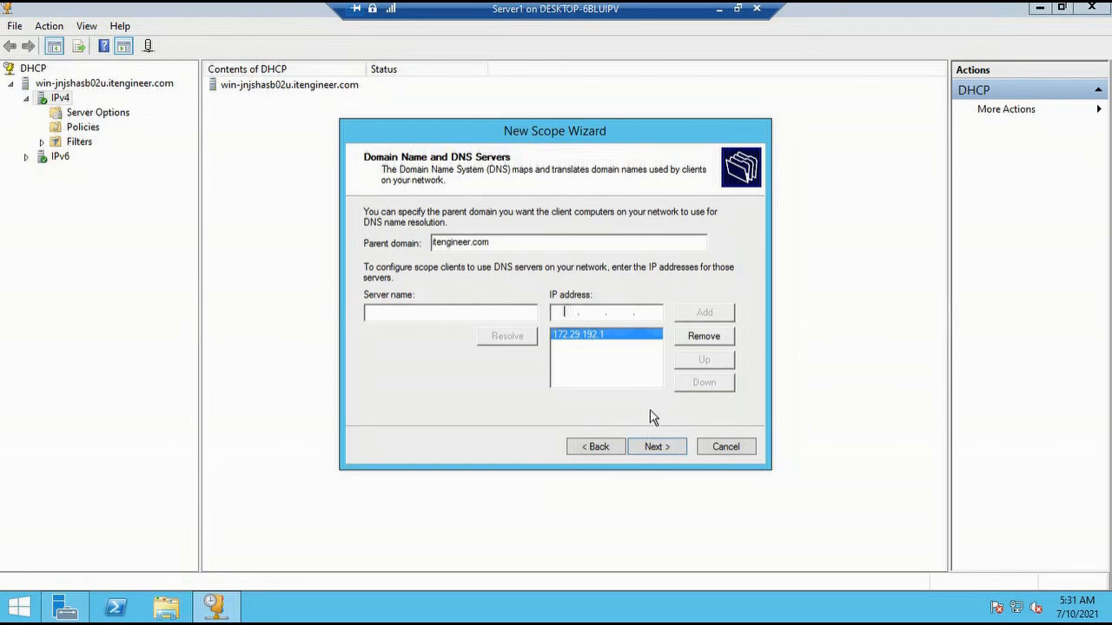
{"action": "left_click", "coordinate": [657, 448]}
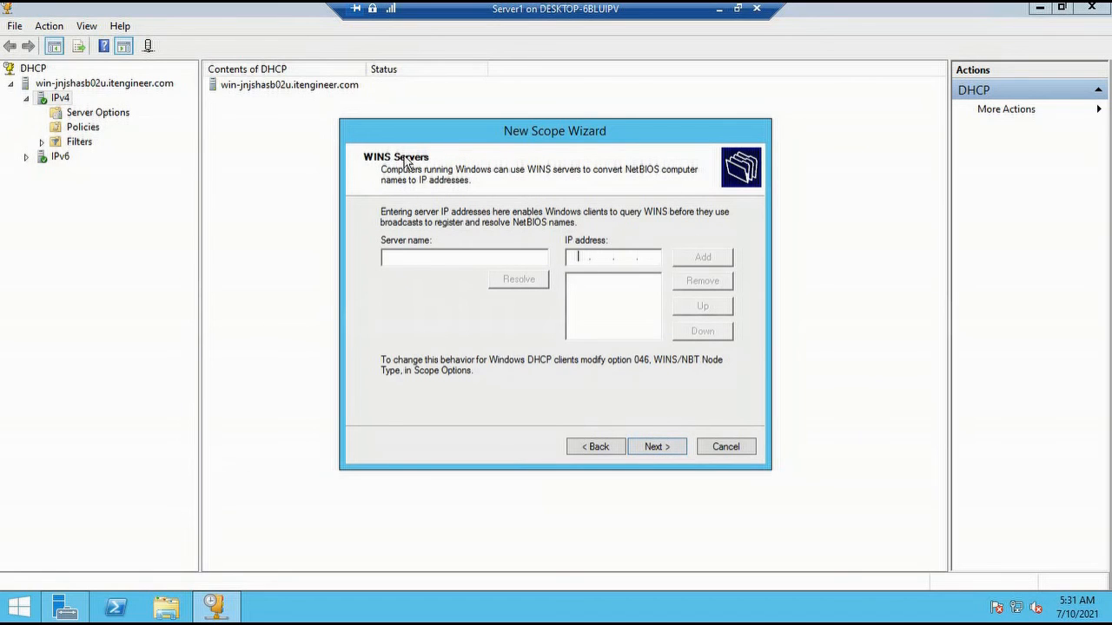
{"action": "left_click", "coordinate": [654, 447]}
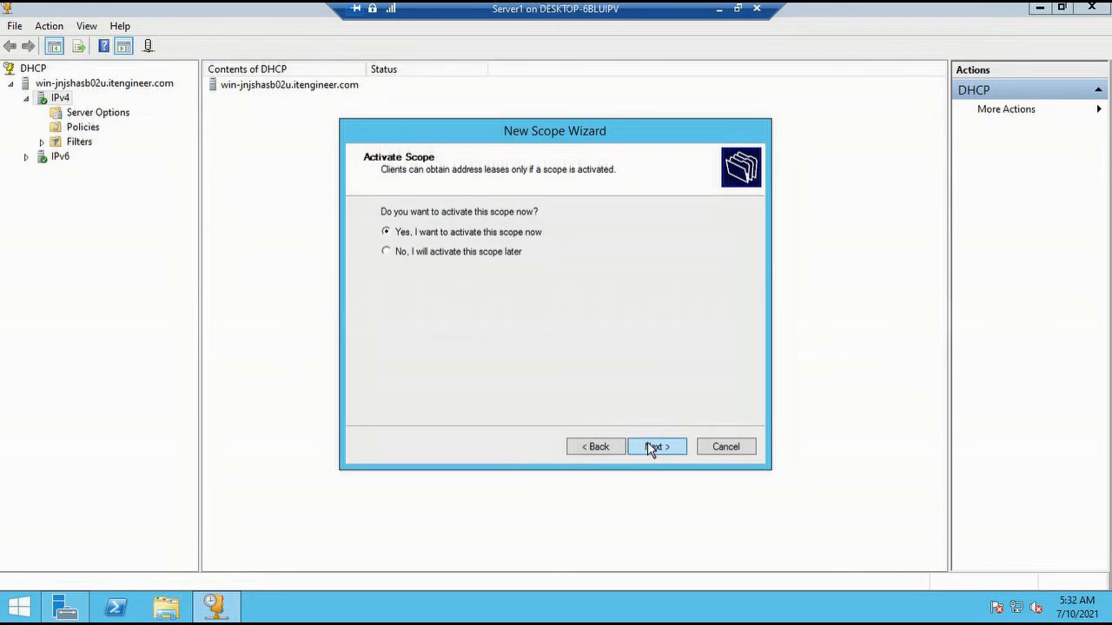
{"action": "left_click", "coordinate": [648, 445]}
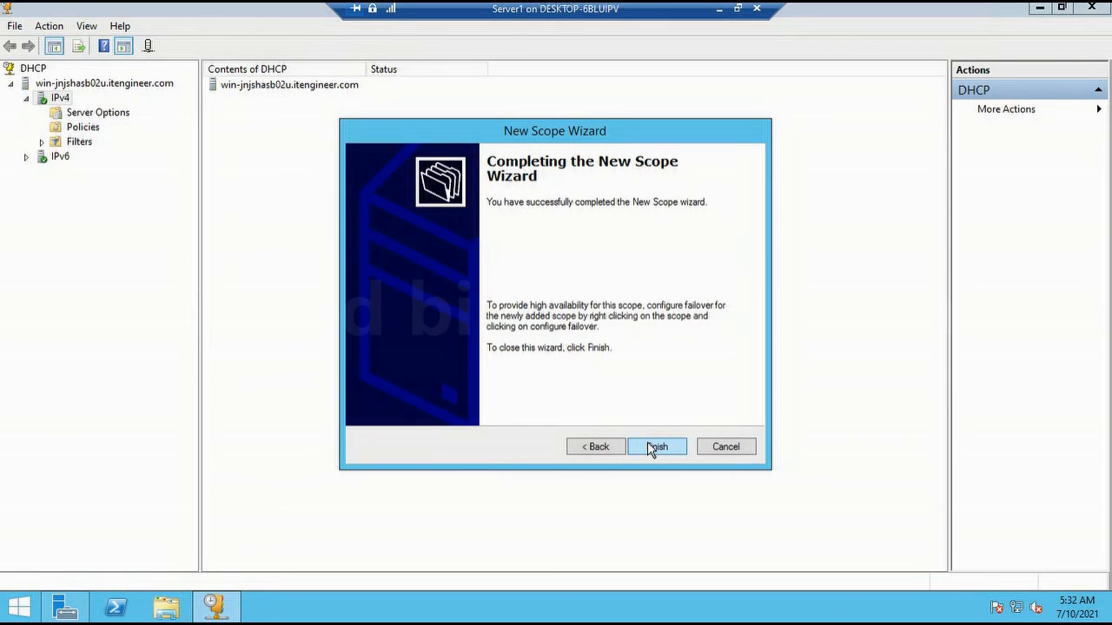
{"action": "left_click", "coordinate": [652, 447]}
Step: Restart the DHCP service on the server
{"action": "right_click", "coordinate": [58, 86]}
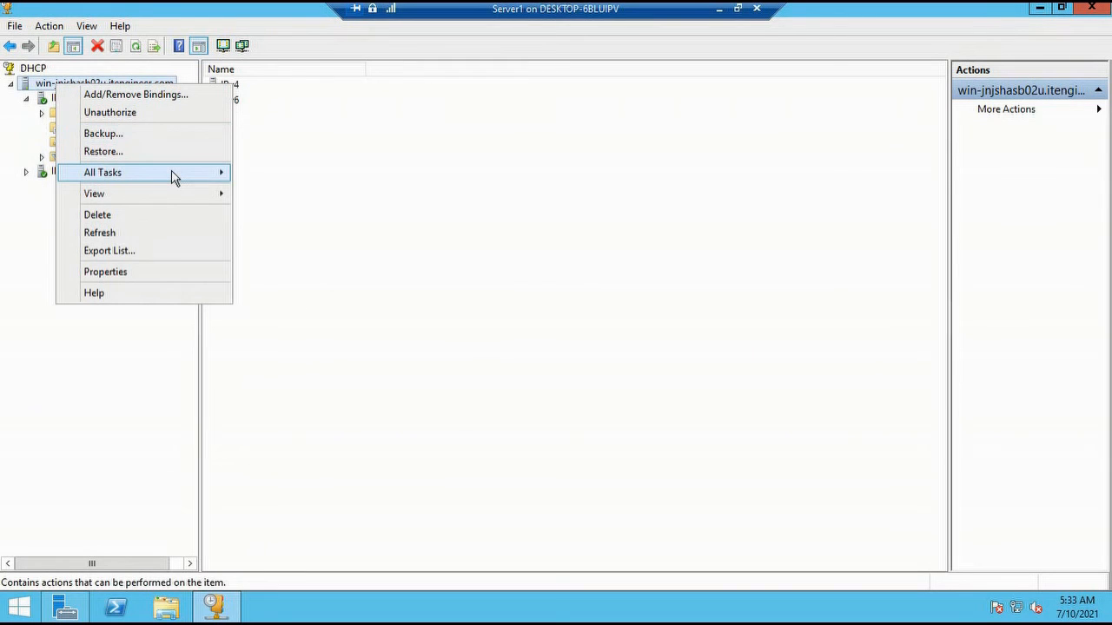
{"action": "mouse_move", "coordinate": [174, 178]}
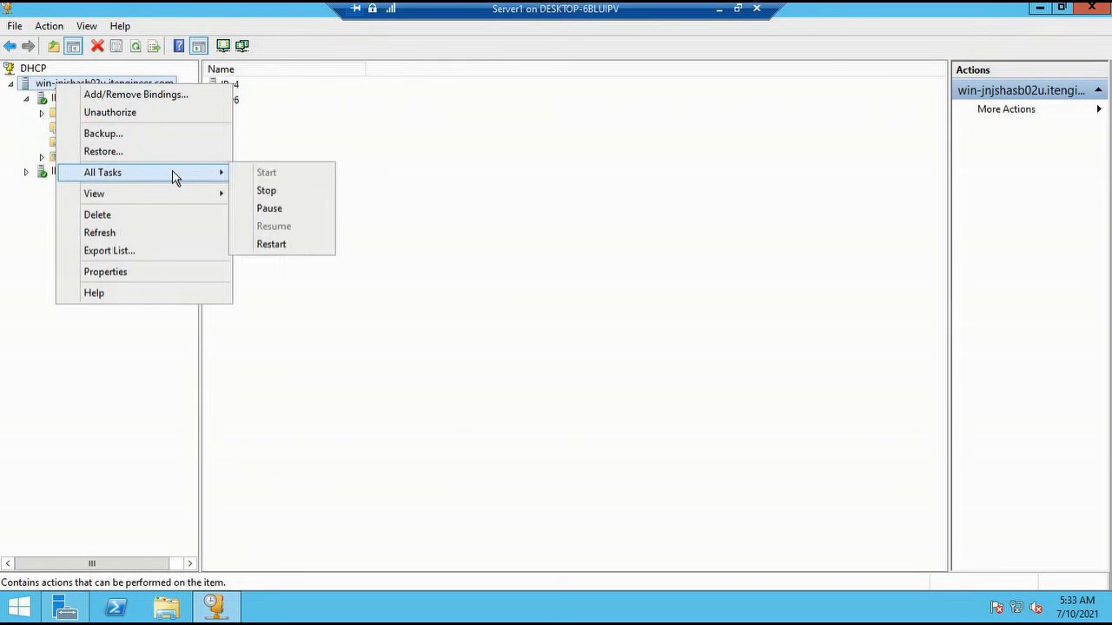
{"action": "left_click", "coordinate": [282, 247]}
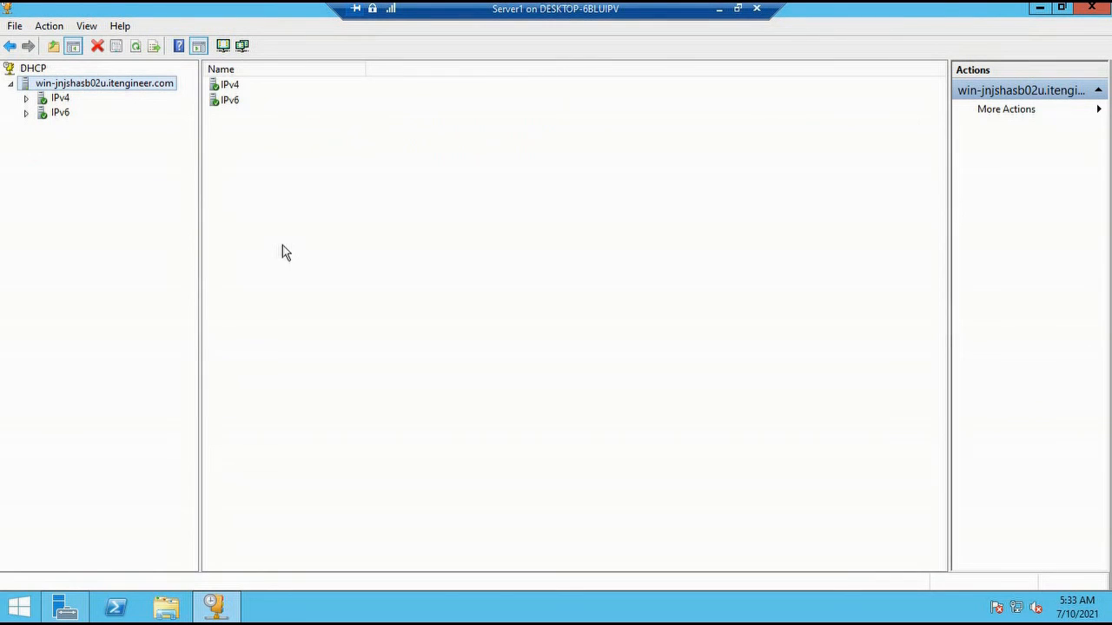
Step: Examine the new scope's address pool with its distribution and exclusion ranges, its reservations and its scope options
{"action": "left_click", "coordinate": [26, 98]}
{"action": "double_click", "coordinate": [73, 118]}
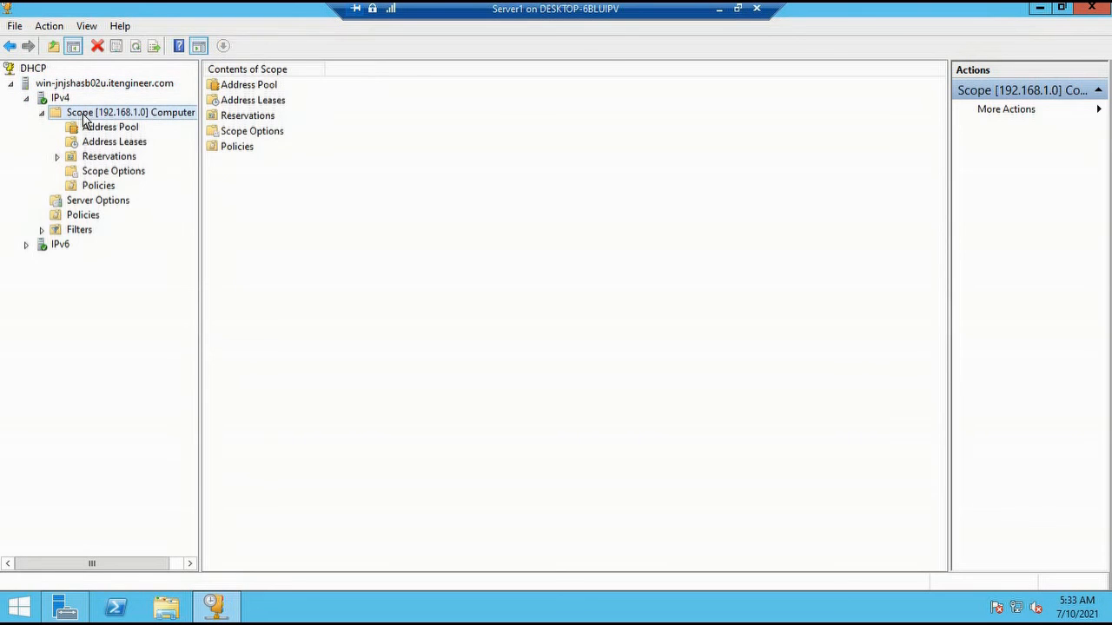
{"action": "double_click", "coordinate": [259, 89]}
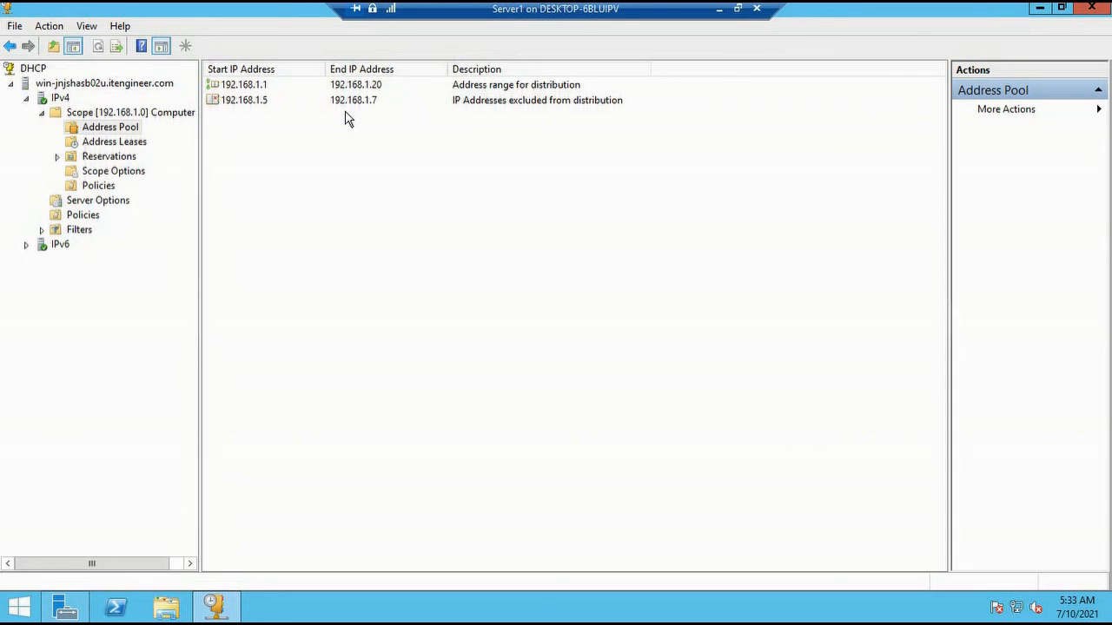
{"action": "left_click", "coordinate": [300, 91]}
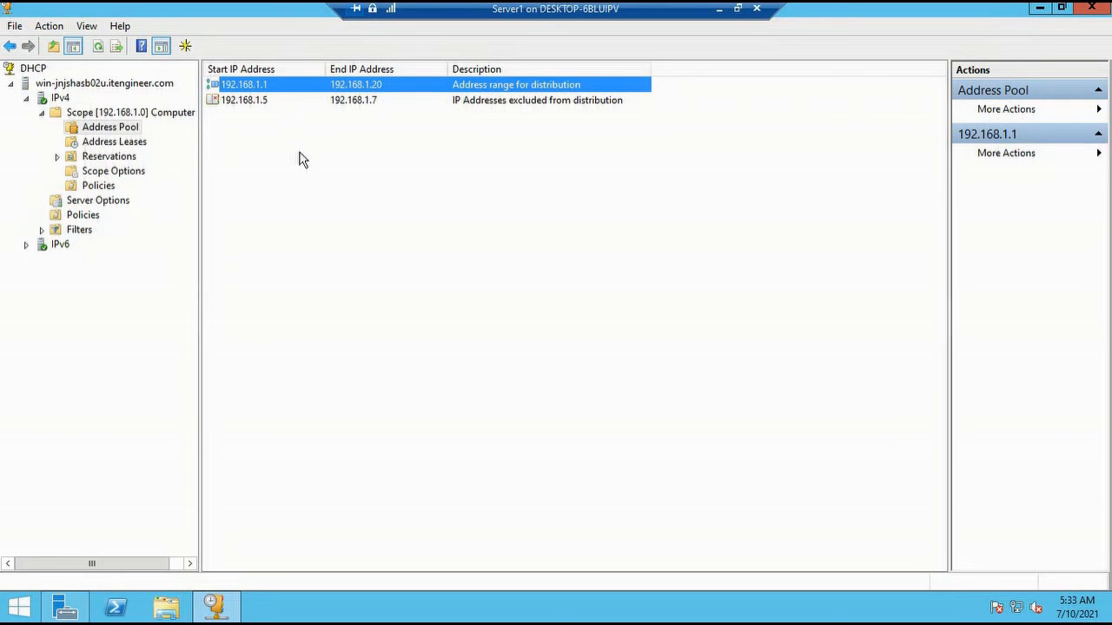
{"action": "left_click", "coordinate": [265, 103]}
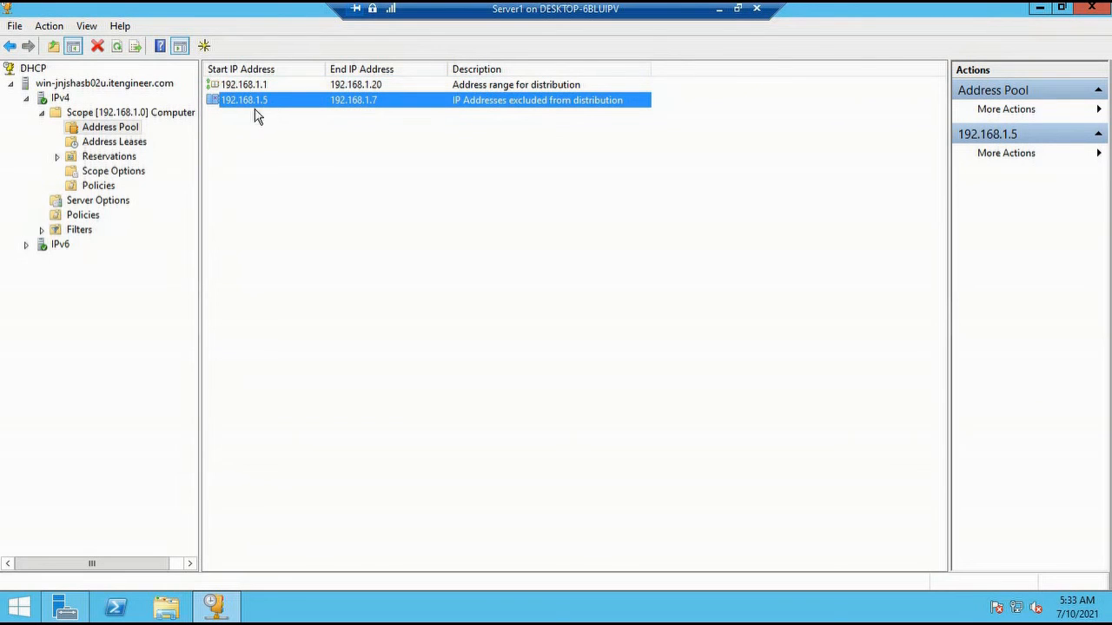
{"action": "left_click", "coordinate": [129, 158]}
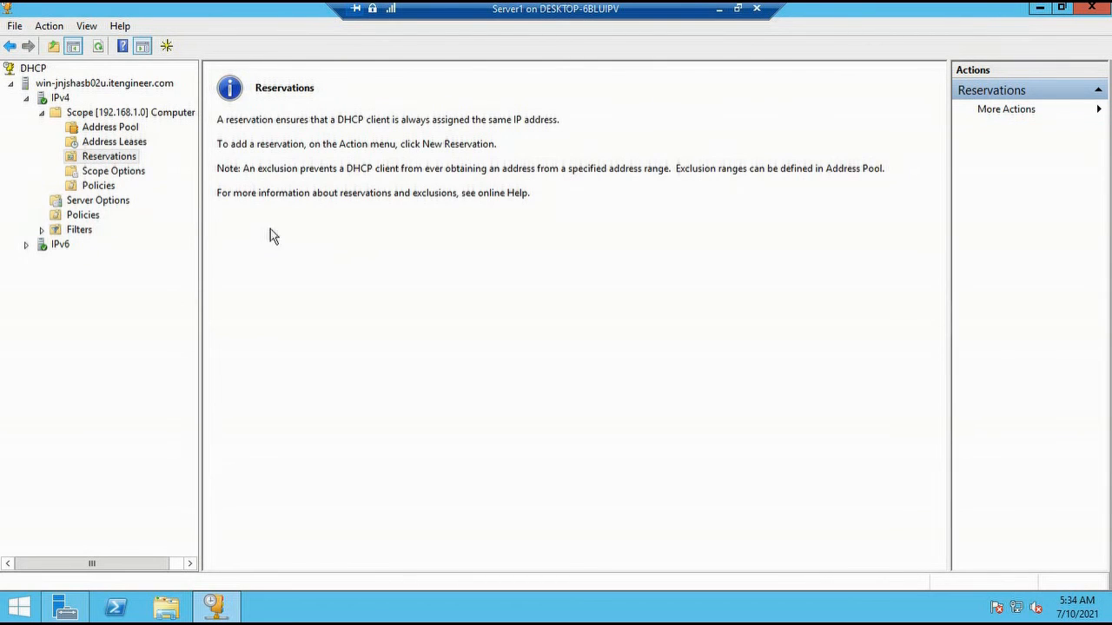
{"action": "left_click", "coordinate": [129, 174]}
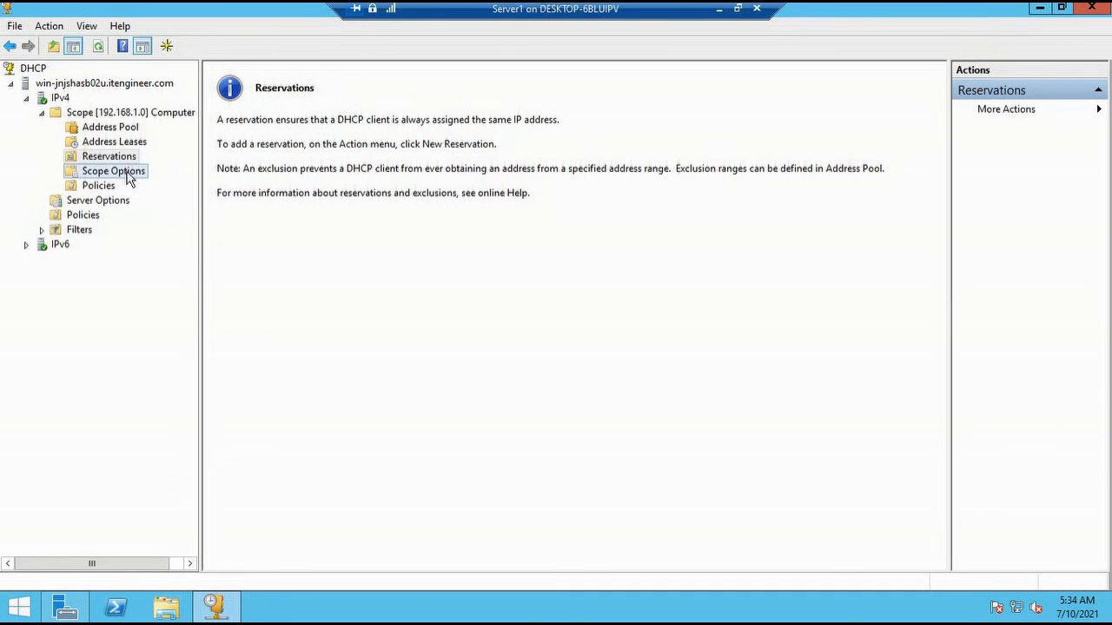